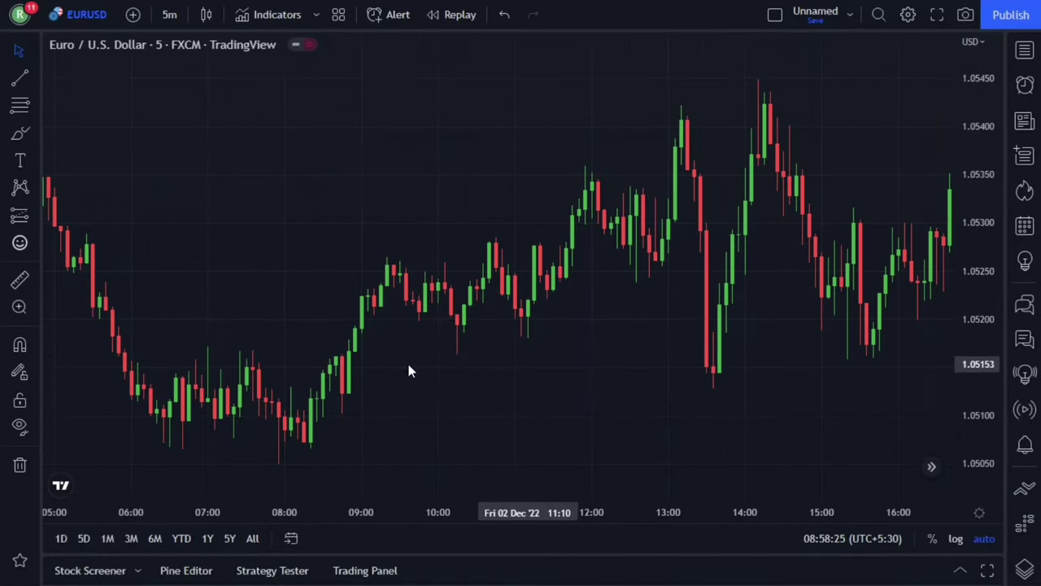
Step: Pan the EURUSD 5-minute chart back to earlier candles, roughly 19:00 to 05:00
{"action": "left_click_drag", "start_coordinate": [320, 371], "coordinate": [886, 396]}
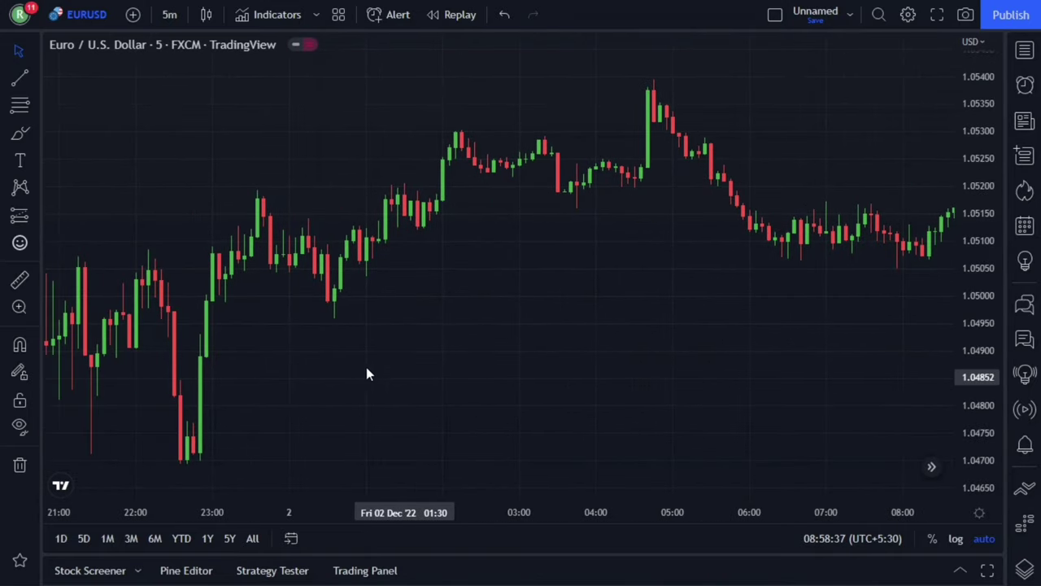
{"action": "left_click_drag", "start_coordinate": [423, 366], "coordinate": [633, 358]}
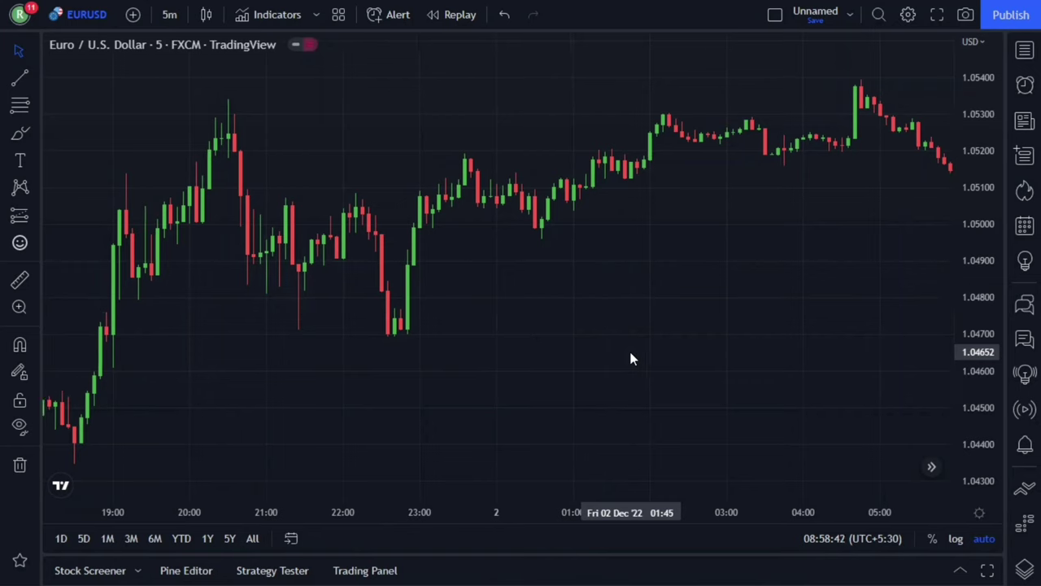
Step: Add the Stochastic RSI indicator to the EURUSD chart from the 'stochastic' search
{"action": "left_click", "coordinate": [271, 18]}
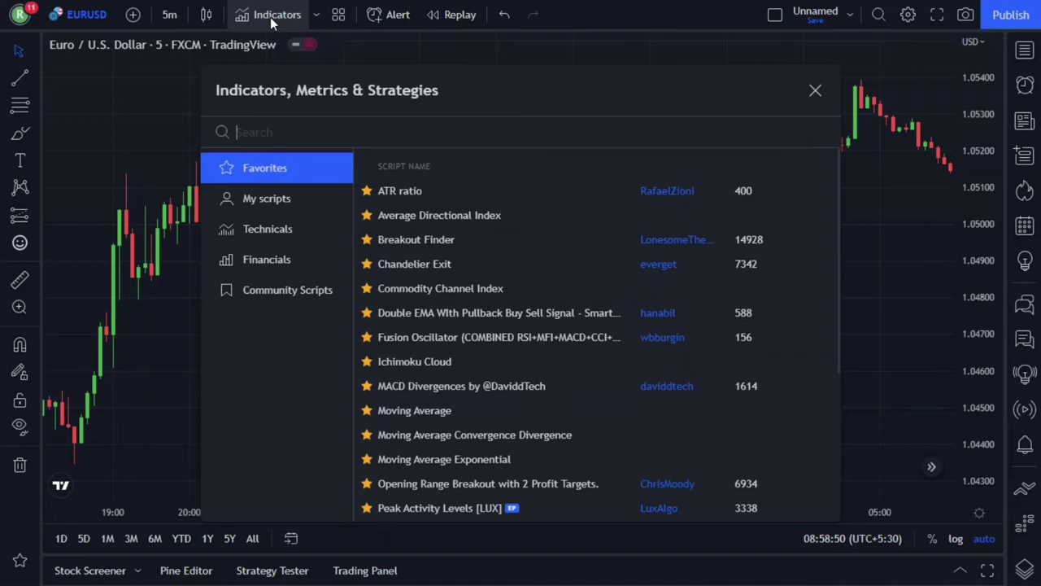
{"action": "type", "text": "stochastic"}
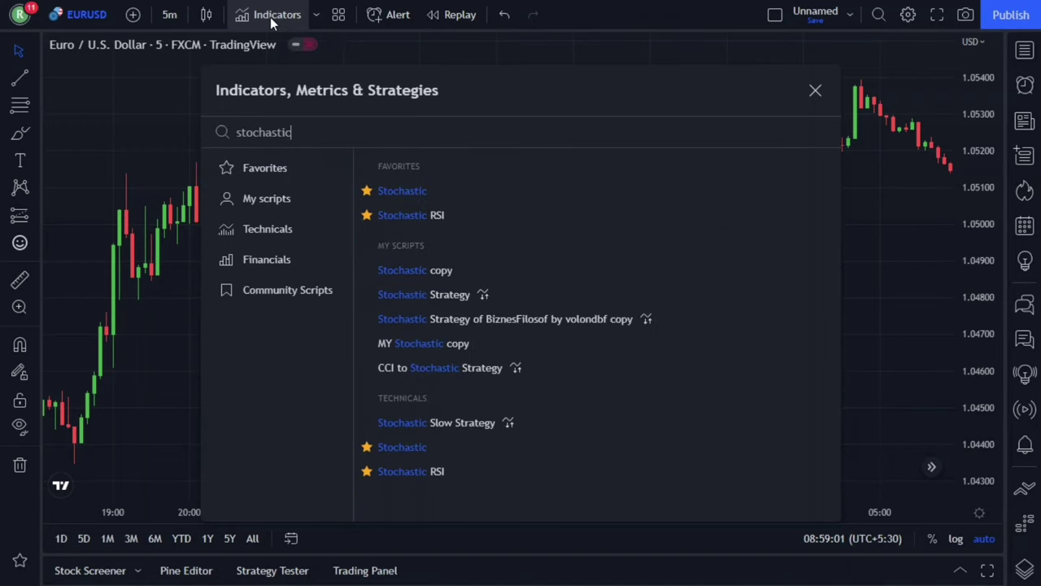
{"action": "left_click", "coordinate": [463, 227]}
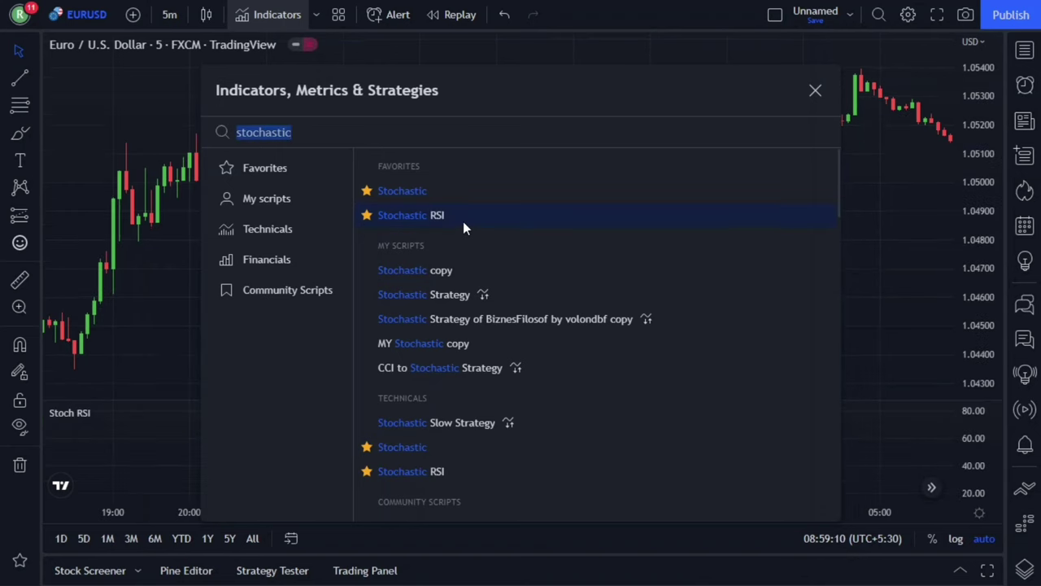
{"action": "left_click", "coordinate": [815, 89]}
{"action": "scroll", "coordinate": [530, 295], "scroll_direction": "left", "scroll_amount": 5}
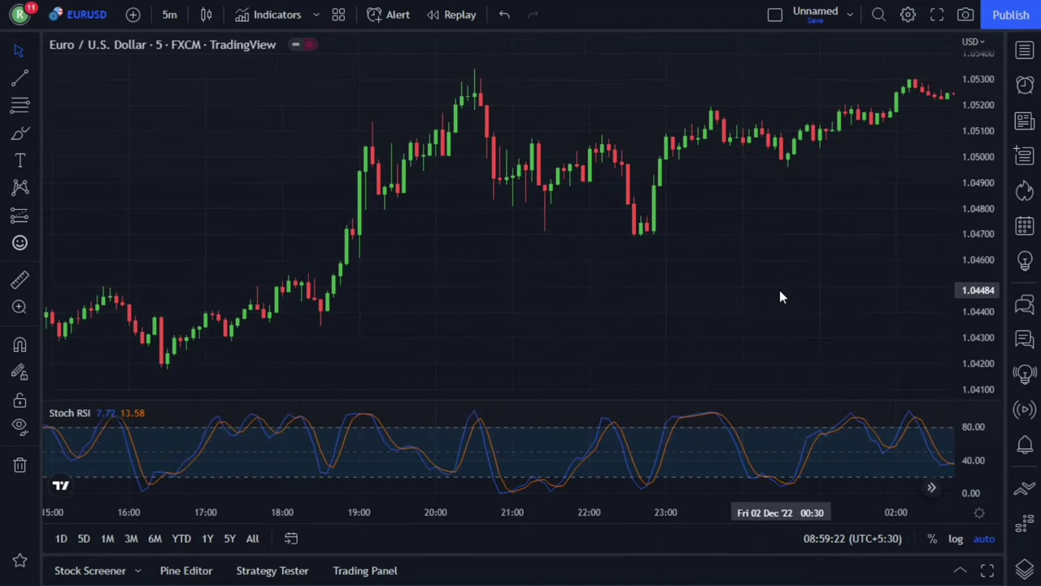
{"action": "scroll", "coordinate": [779, 297], "scroll_direction": "up", "scroll_amount": 2}
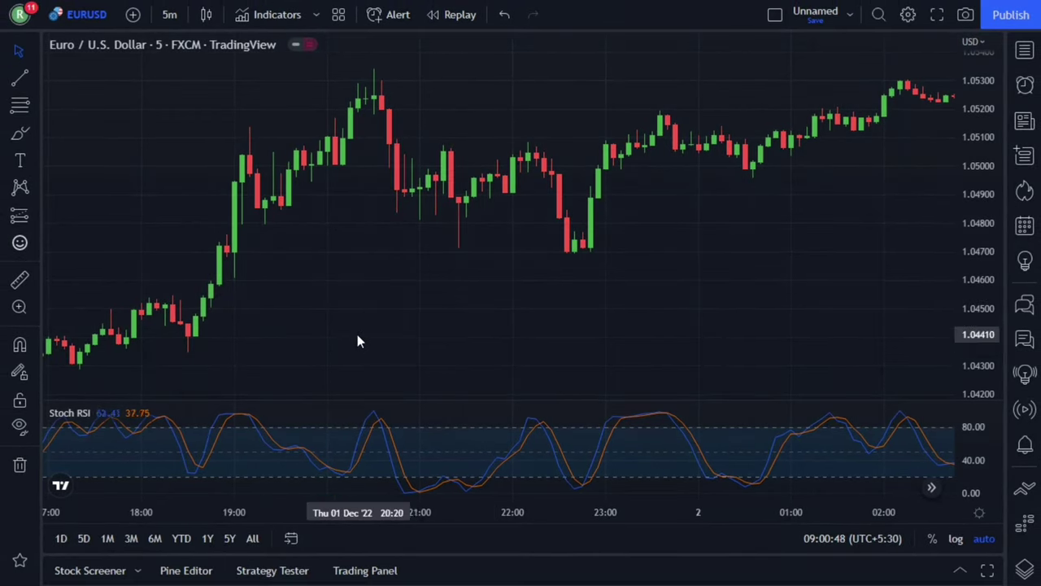
Step: Pan back to Thursday 1 December candles, about 04:00 to 13:00
{"action": "left_click_drag", "start_coordinate": [520, 333], "coordinate": [880, 311]}
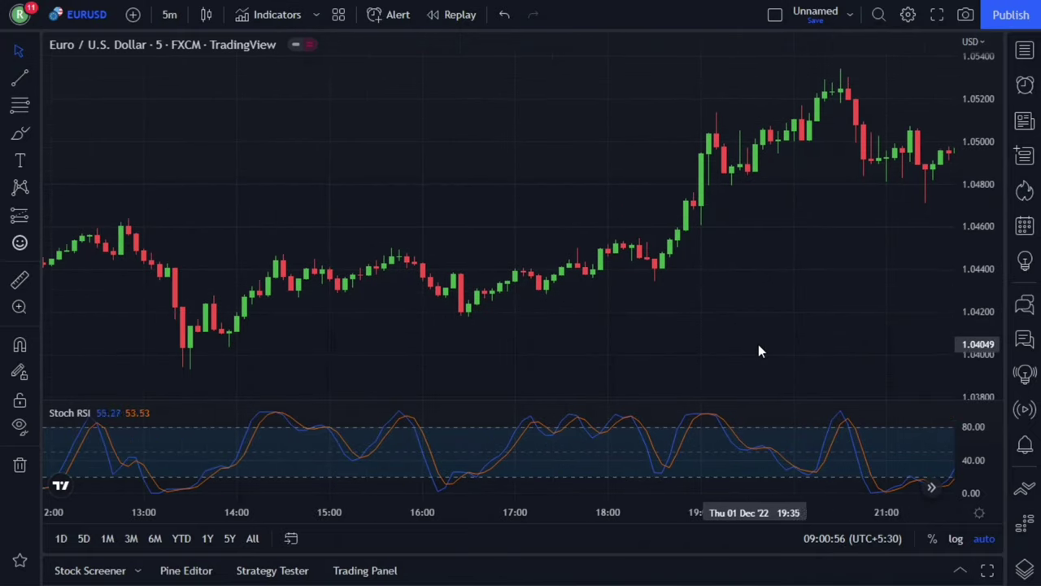
{"action": "left_click_drag", "start_coordinate": [563, 327], "coordinate": [670, 330]}
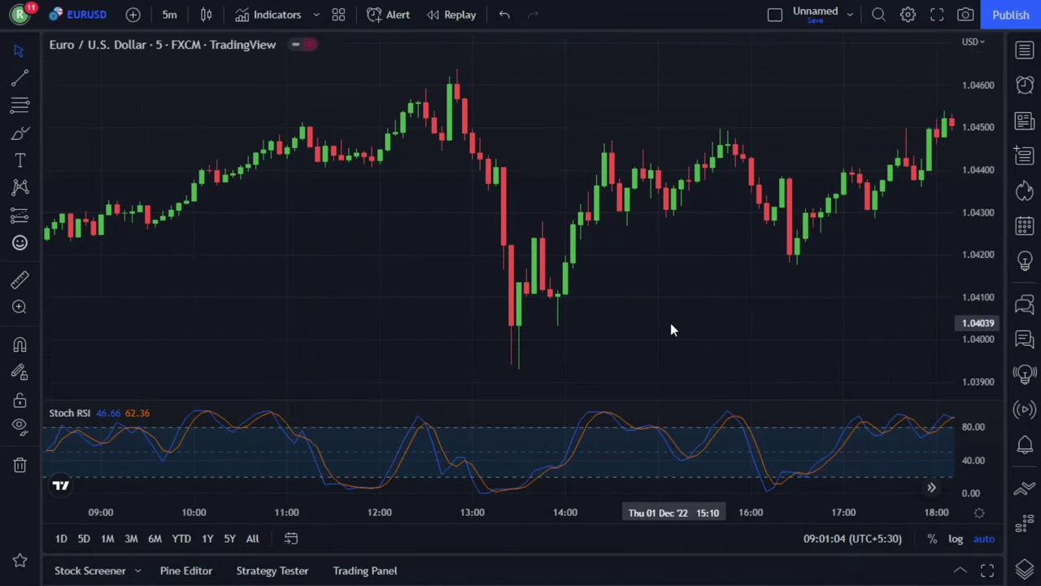
{"action": "left_click_drag", "start_coordinate": [302, 333], "coordinate": [736, 326]}
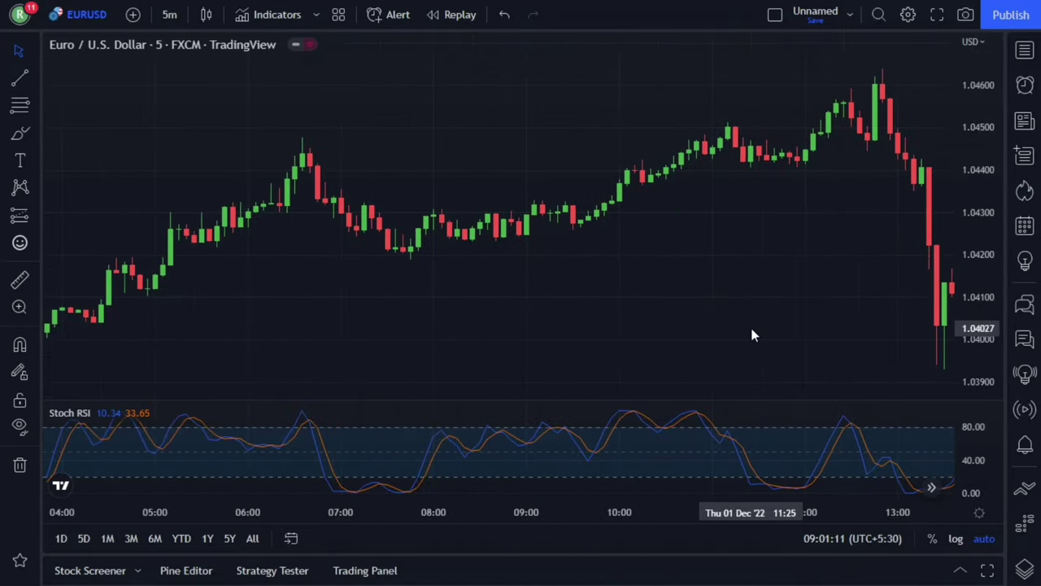
Step: Add a Moving Average Exponential indicator to the chart
{"action": "left_click", "coordinate": [279, 16]}
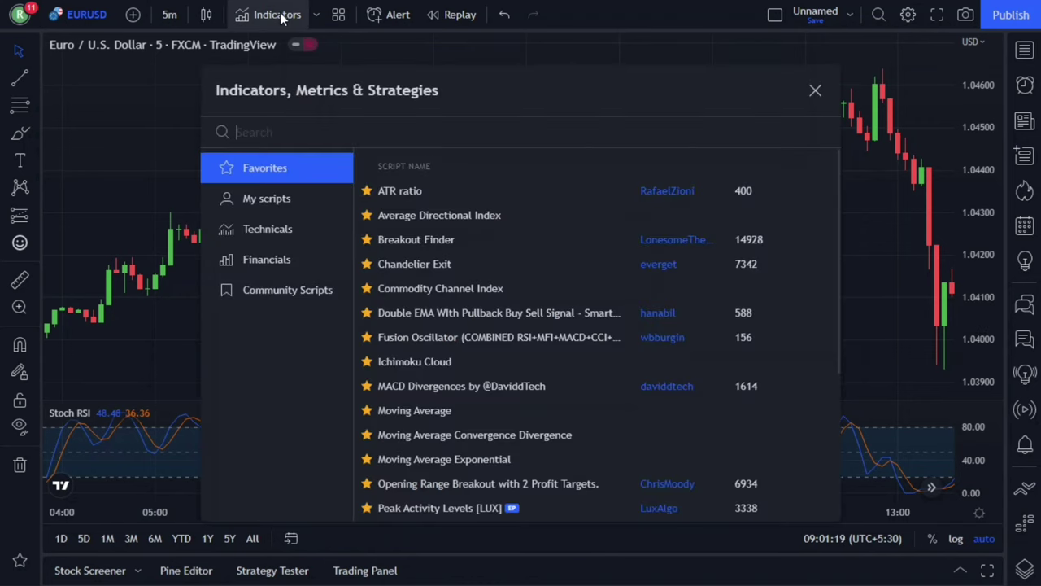
{"action": "type", "text": "e"}
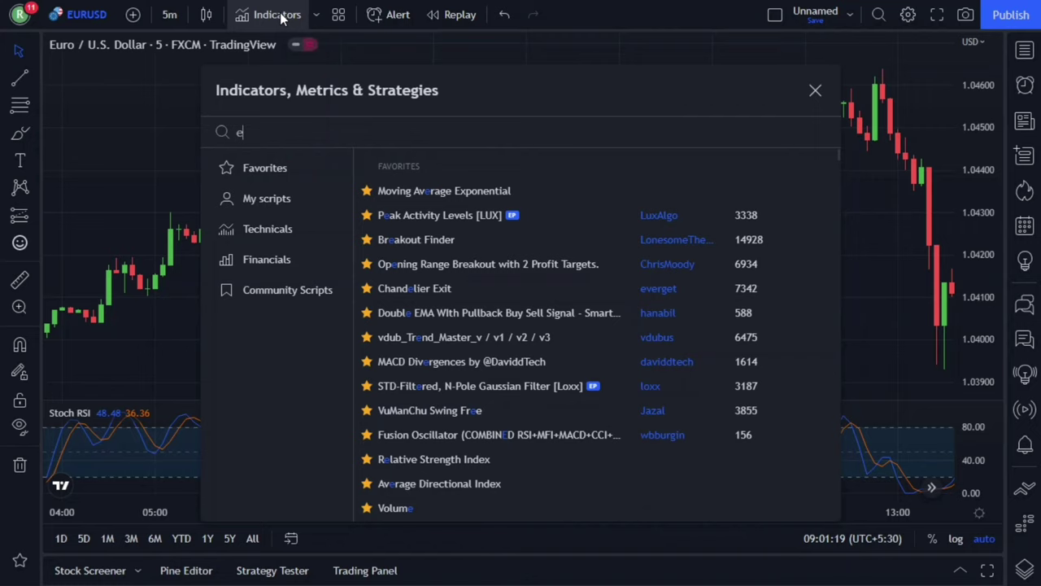
{"action": "type", "text": "ma"}
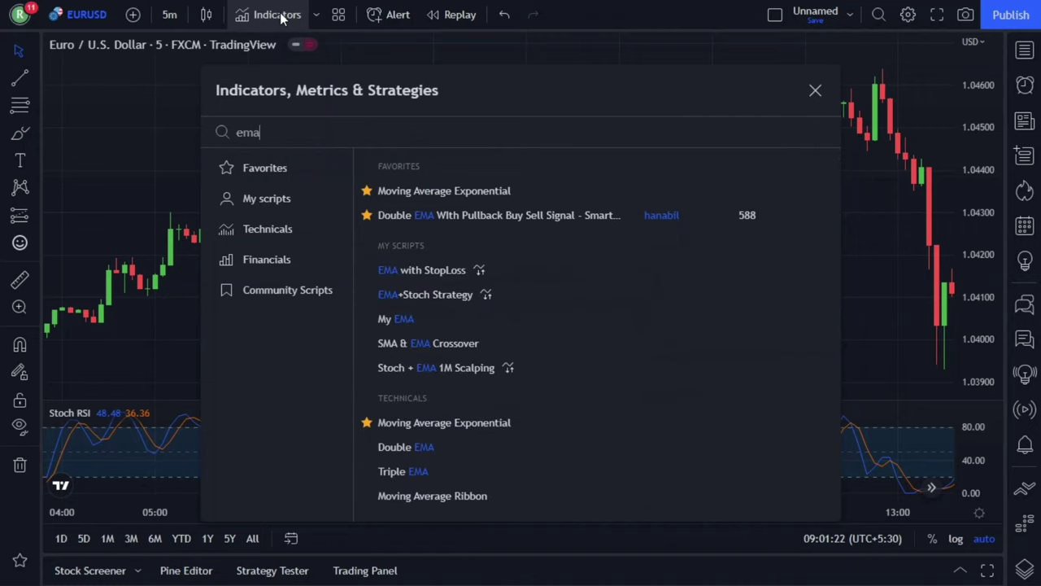
{"action": "left_click", "coordinate": [486, 192]}
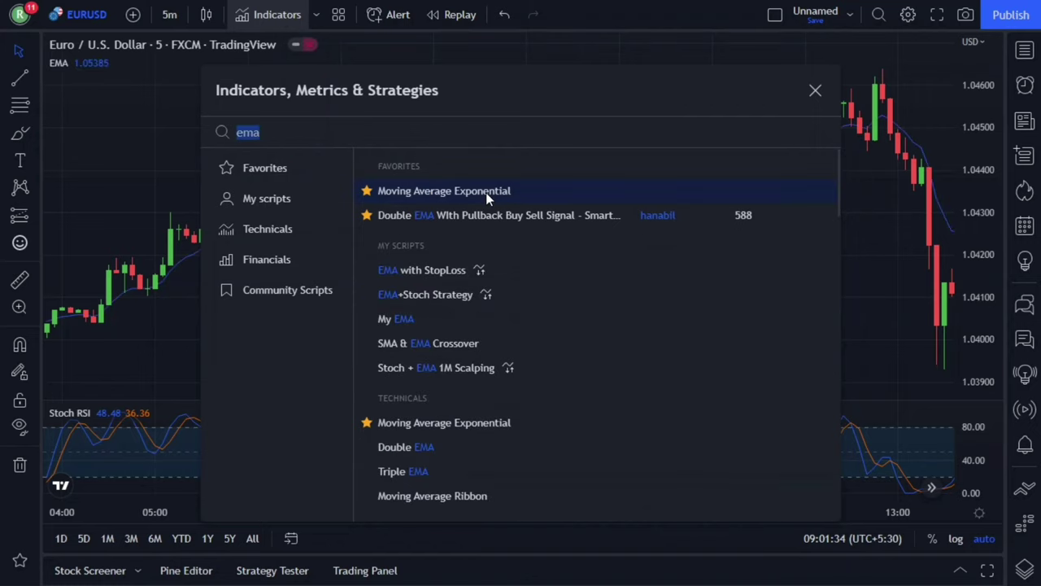
{"action": "left_click", "coordinate": [815, 90]}
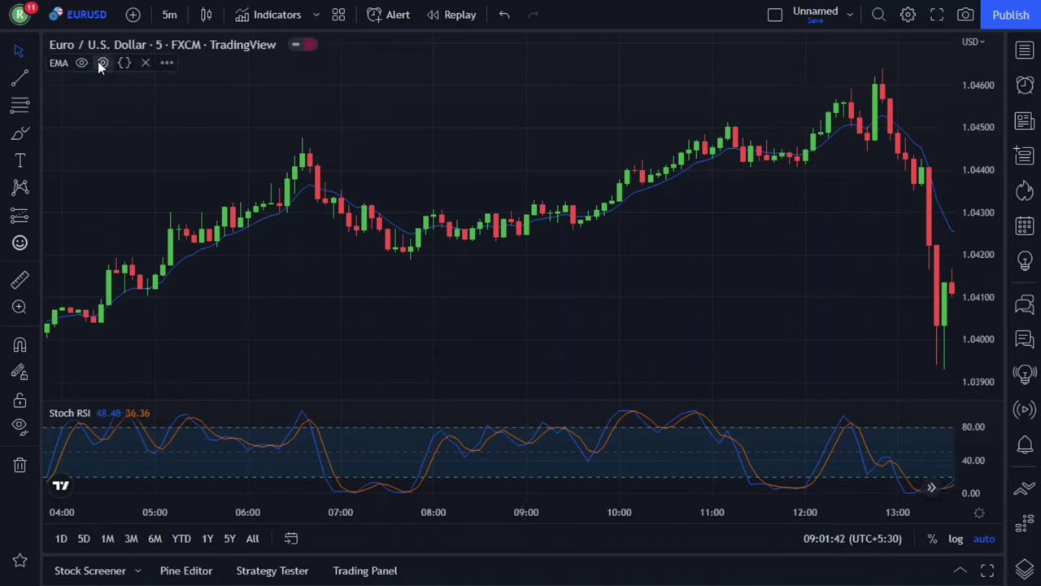
Step: Make the blue EMA line thicker using the second thickness option
{"action": "left_click", "coordinate": [101, 63]}
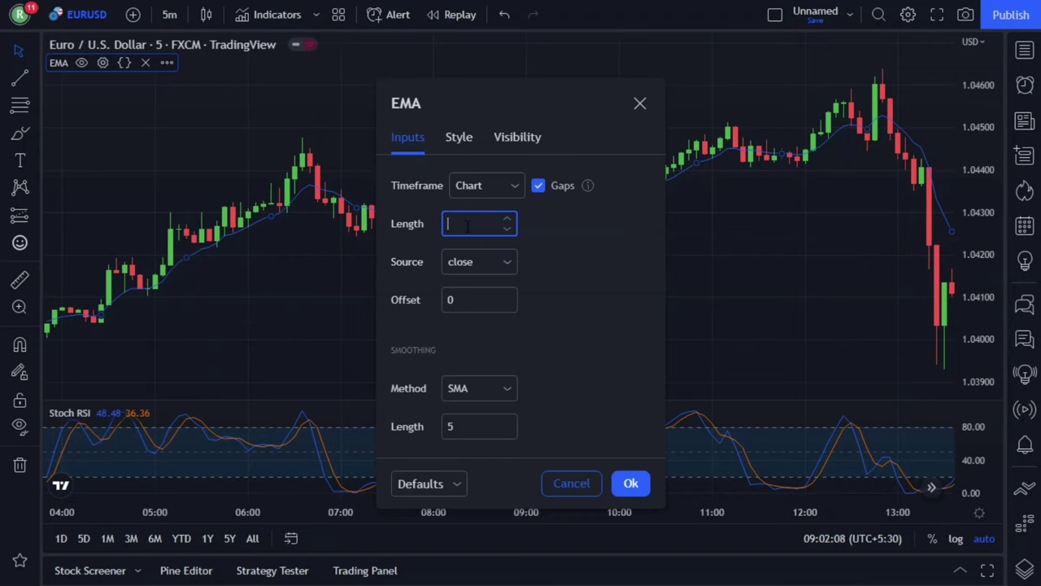
{"action": "left_click", "coordinate": [460, 140]}
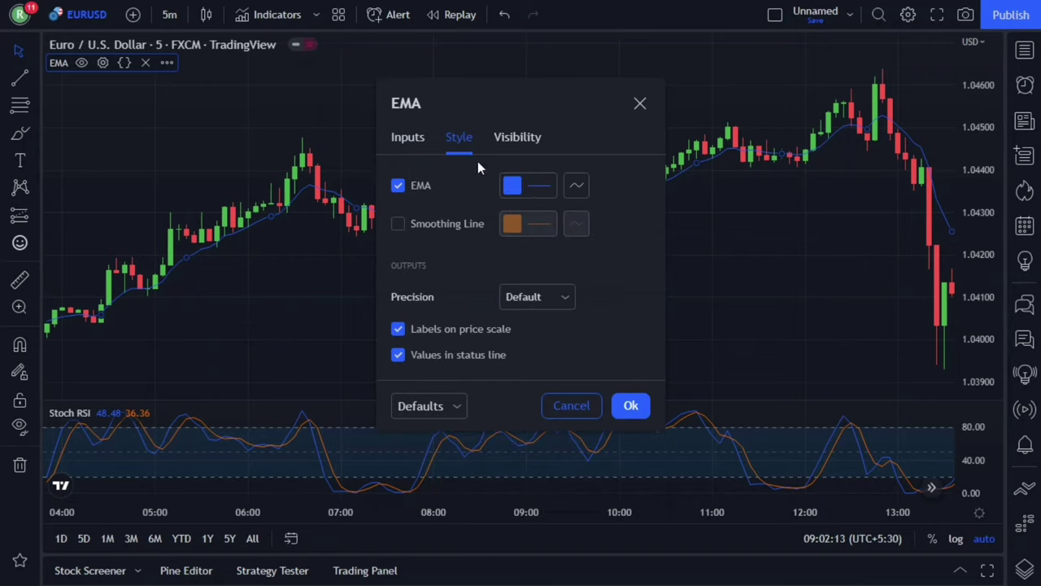
{"action": "left_click", "coordinate": [540, 191]}
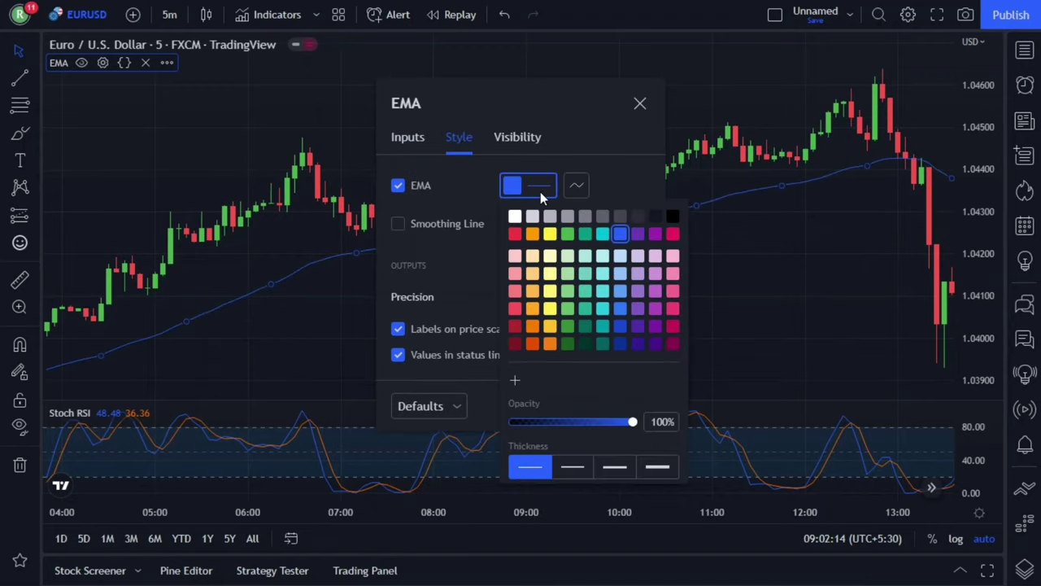
{"action": "left_click", "coordinate": [572, 470]}
{"action": "left_click", "coordinate": [488, 272]}
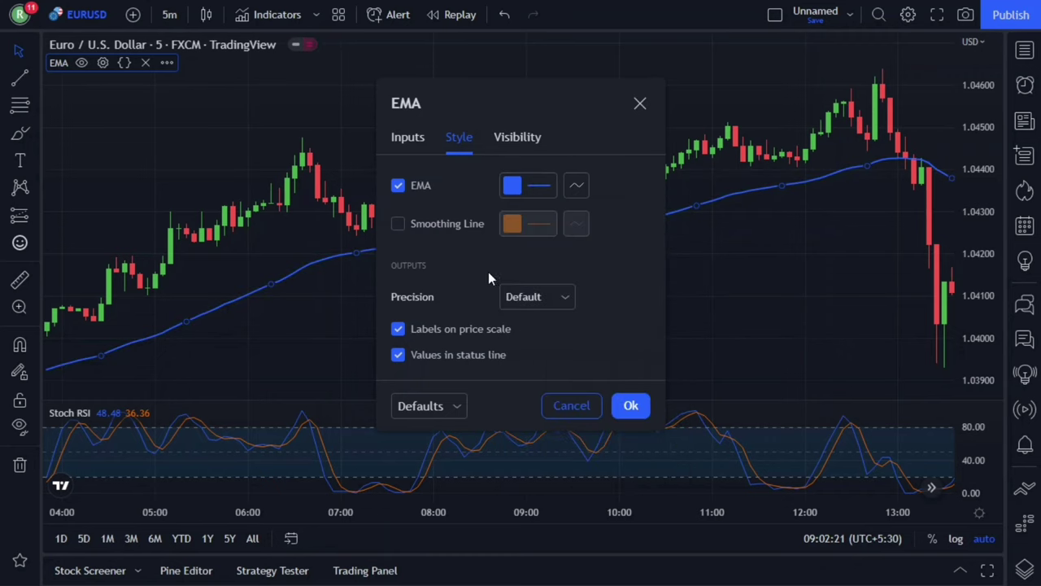
{"action": "left_click", "coordinate": [632, 407]}
{"action": "left_click_drag", "start_coordinate": [388, 321], "coordinate": [681, 301]}
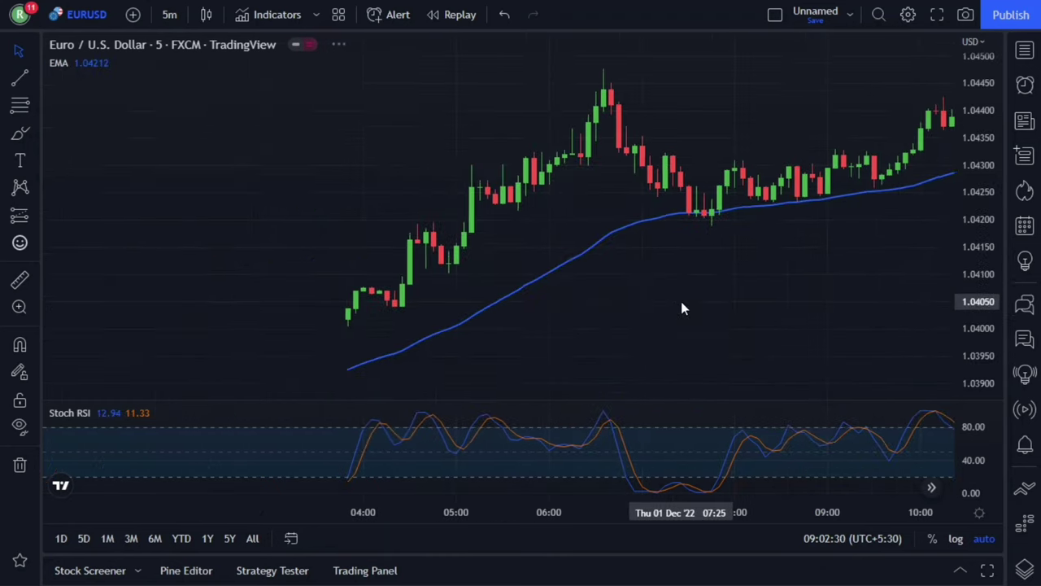
Step: Add a second Moving Average Exponential indicator to the chart
{"action": "left_click", "coordinate": [272, 18]}
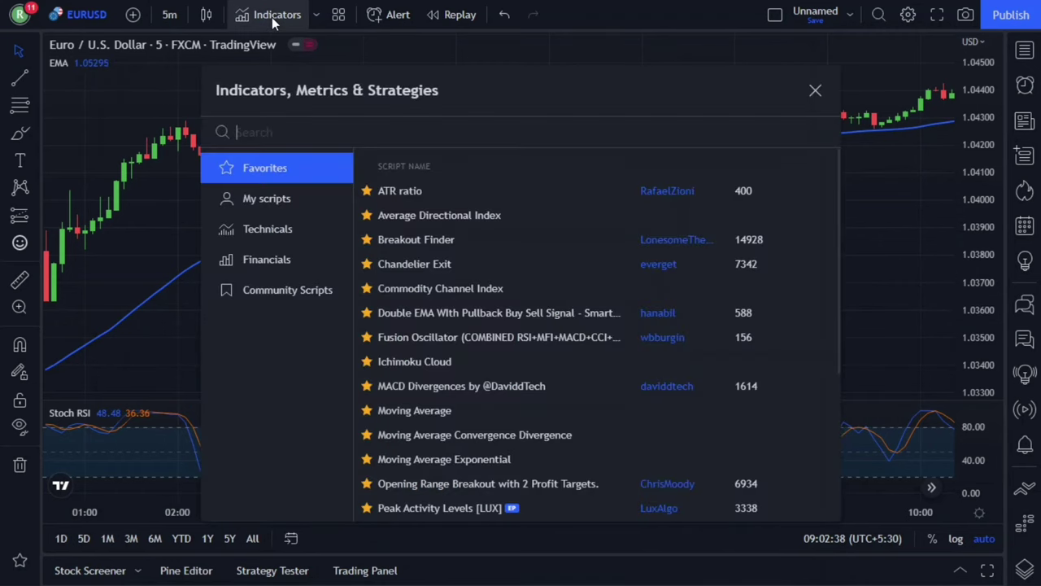
{"action": "type", "text": "ema"}
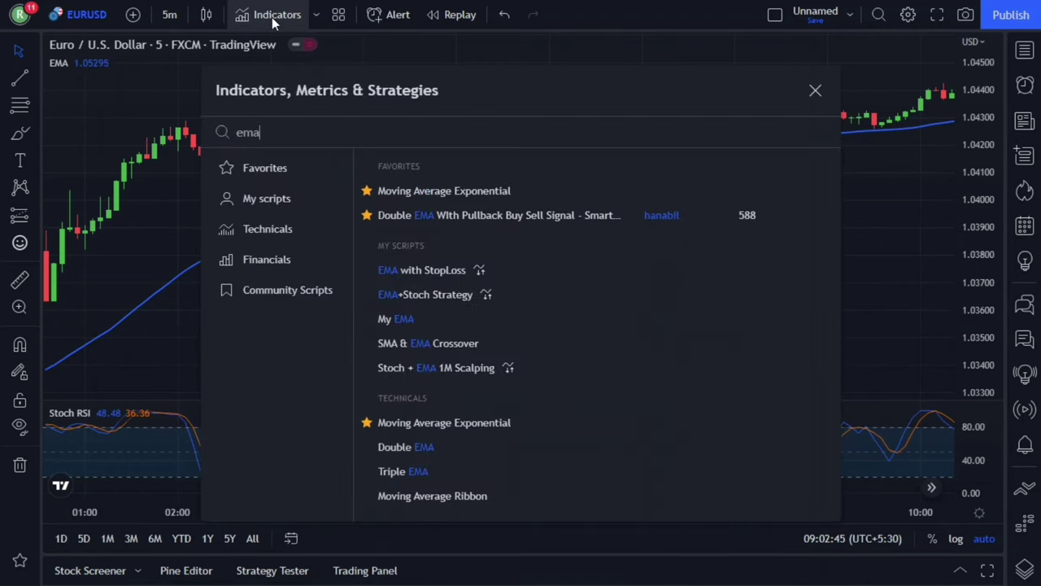
{"action": "left_click", "coordinate": [444, 192]}
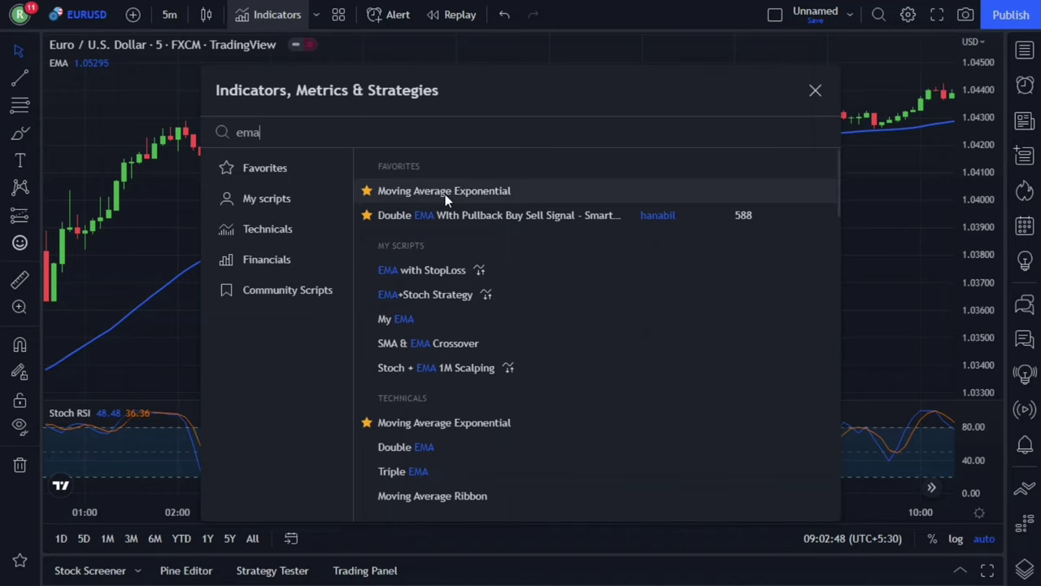
{"action": "left_click", "coordinate": [818, 92]}
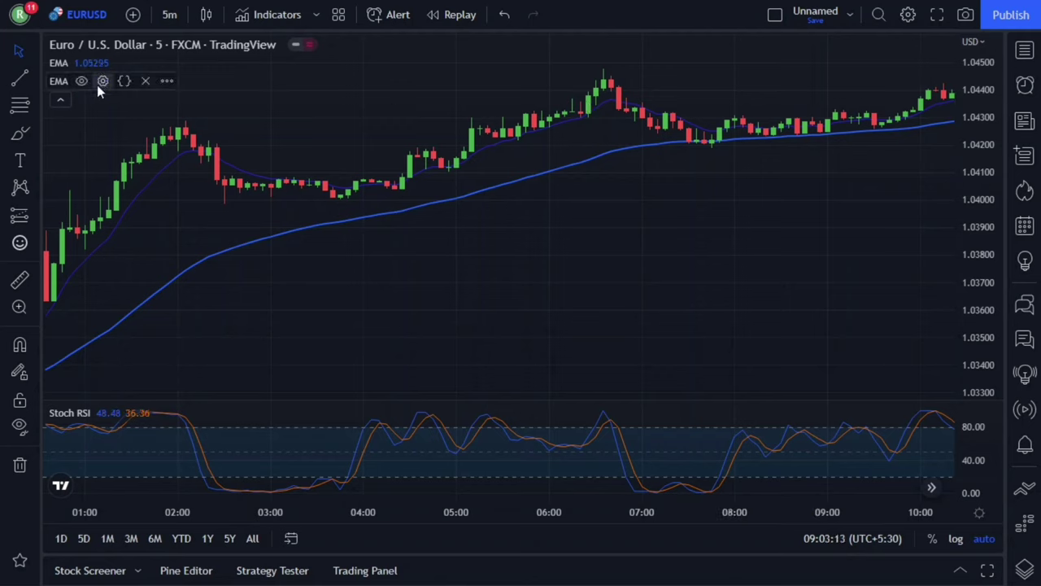
Step: Set the second EMA's length to 100 and draw it as a thicker yellow line
{"action": "left_click", "coordinate": [97, 84]}
{"action": "left_click", "coordinate": [466, 222]}
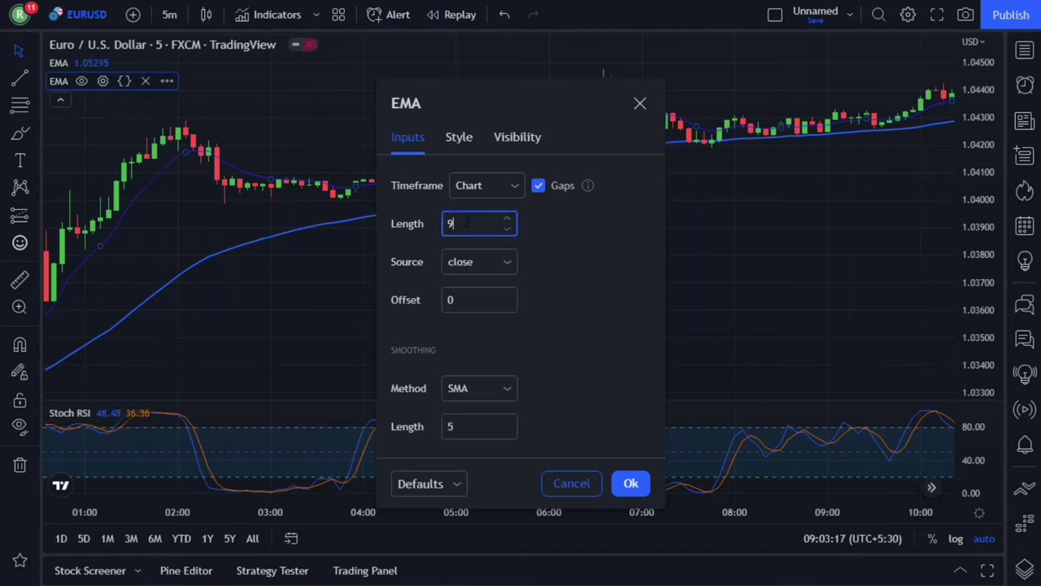
{"action": "type", "text": "100"}
{"action": "left_click", "coordinate": [466, 140]}
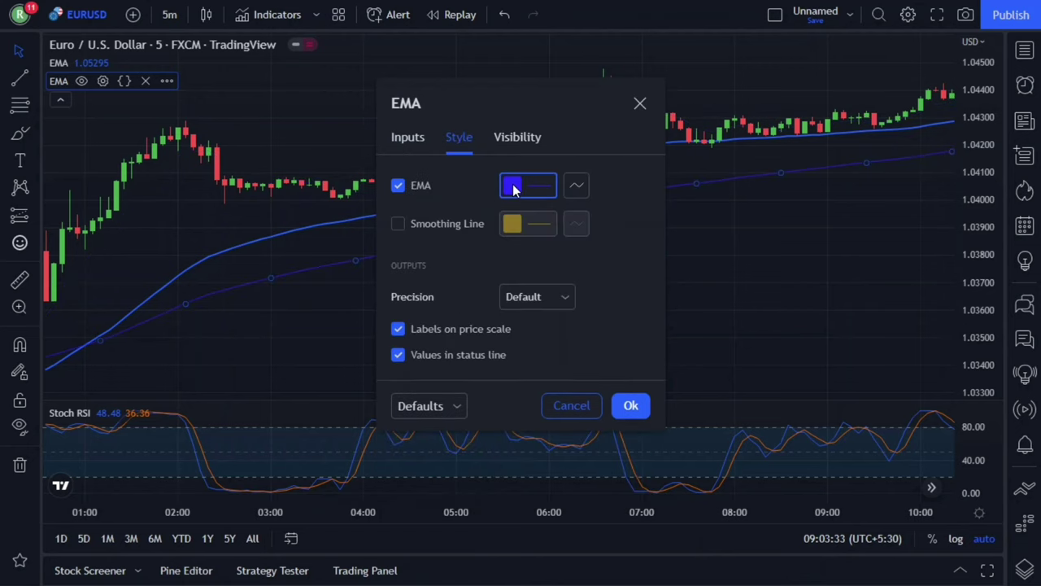
{"action": "left_click", "coordinate": [512, 188]}
{"action": "left_click", "coordinate": [550, 234]}
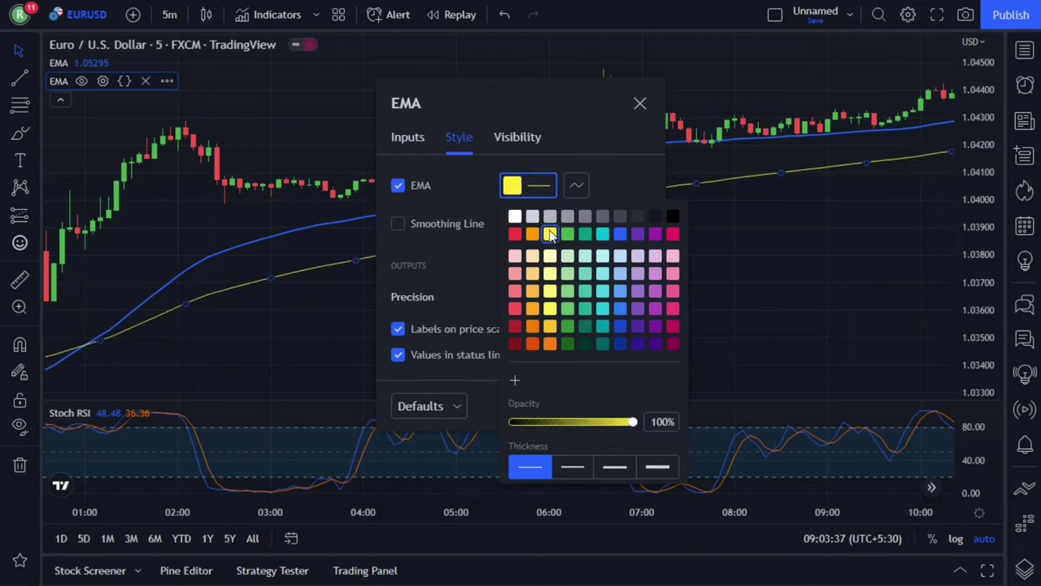
{"action": "left_click", "coordinate": [574, 470]}
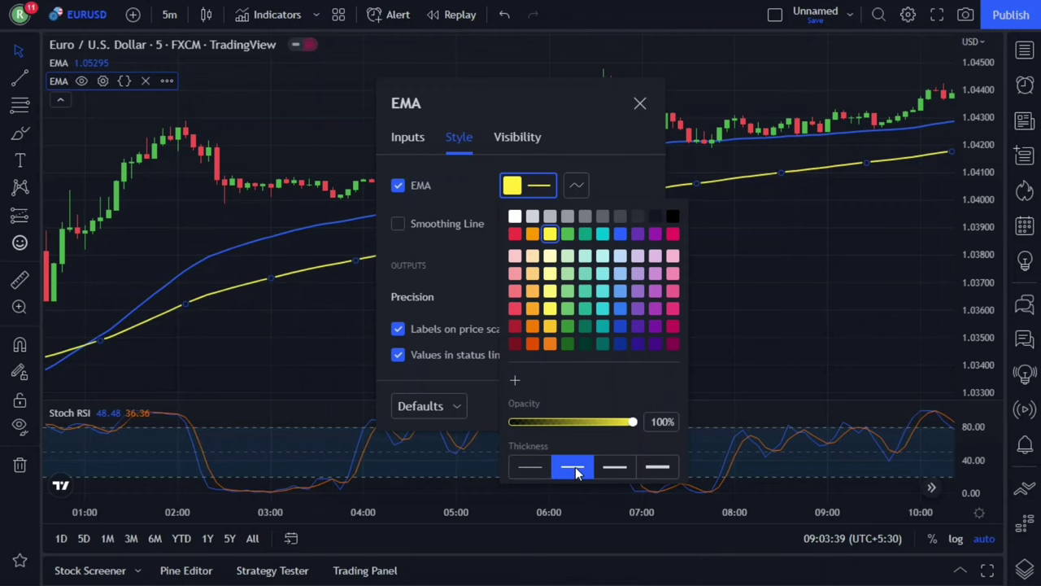
{"action": "left_click", "coordinate": [481, 272]}
{"action": "left_click", "coordinate": [627, 408]}
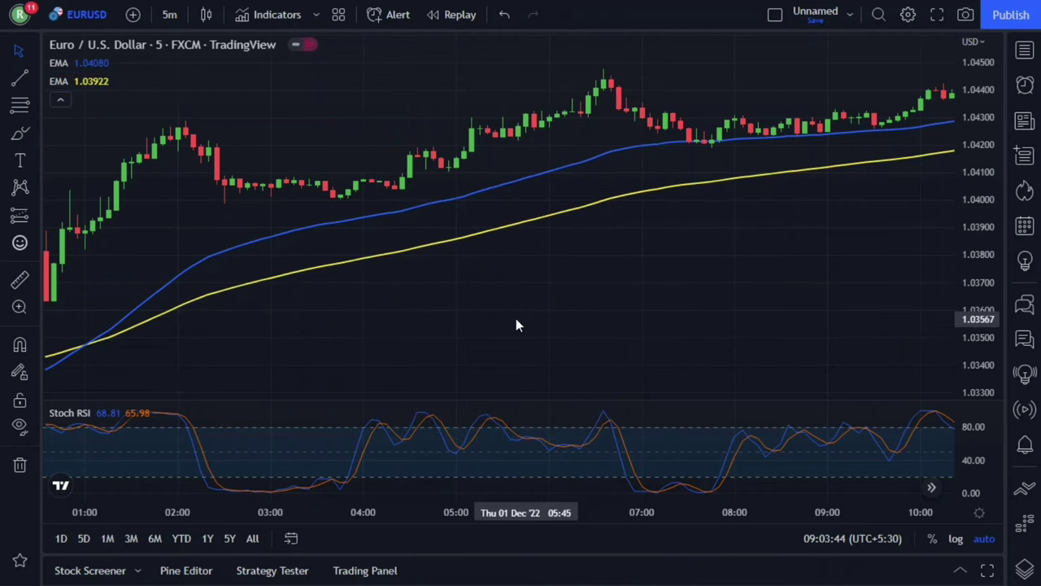
Step: Zoom out and pan back to late 29 Nov into early 30 Nov, then zoom in
{"action": "scroll", "coordinate": [516, 323], "scroll_direction": "down", "scroll_amount": 5}
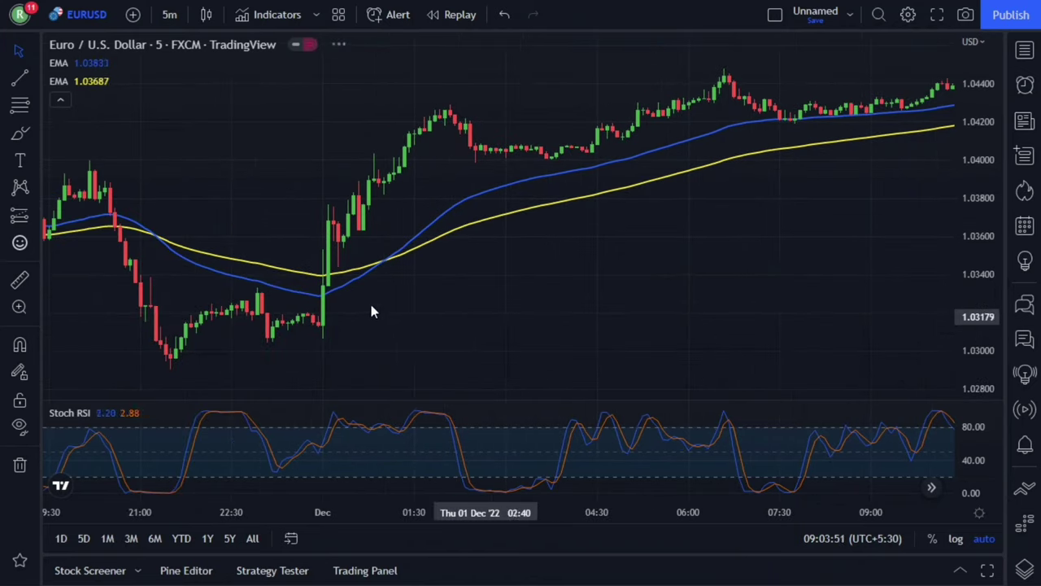
{"action": "left_click_drag", "start_coordinate": [179, 309], "coordinate": [841, 304]}
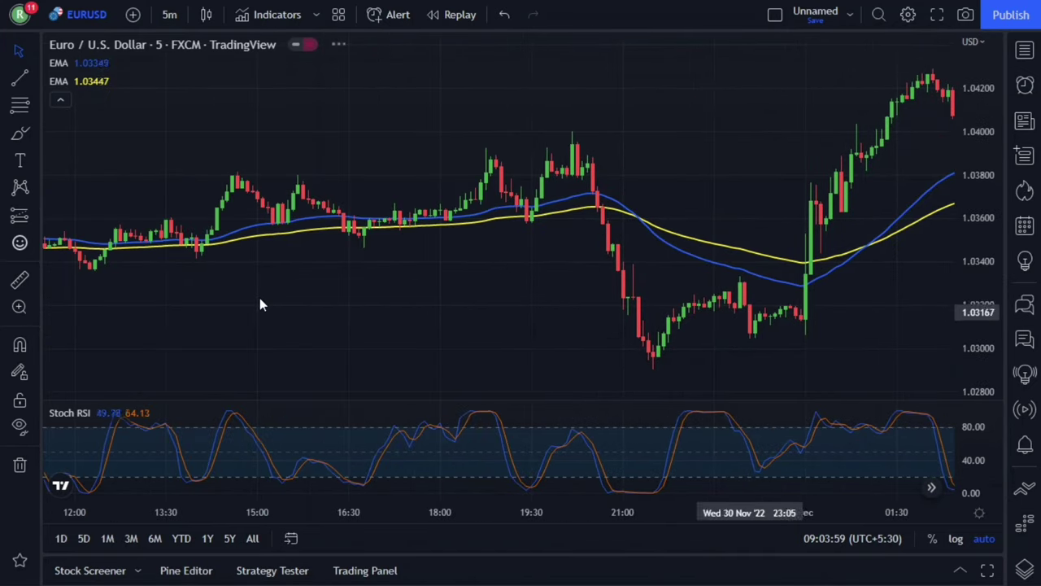
{"action": "left_click_drag", "start_coordinate": [431, 301], "coordinate": [922, 323]}
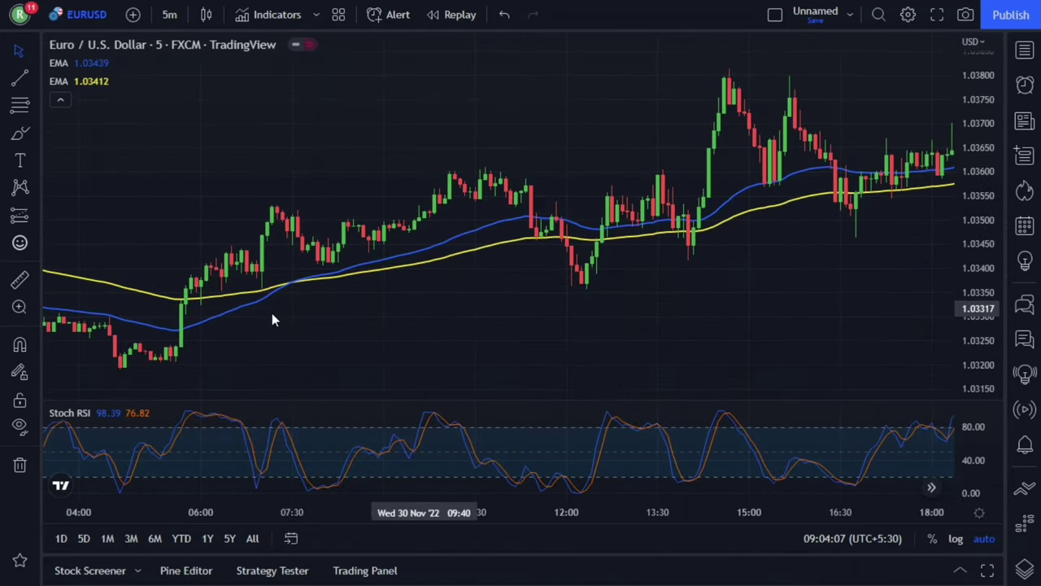
{"action": "left_click_drag", "start_coordinate": [467, 300], "coordinate": [859, 311]}
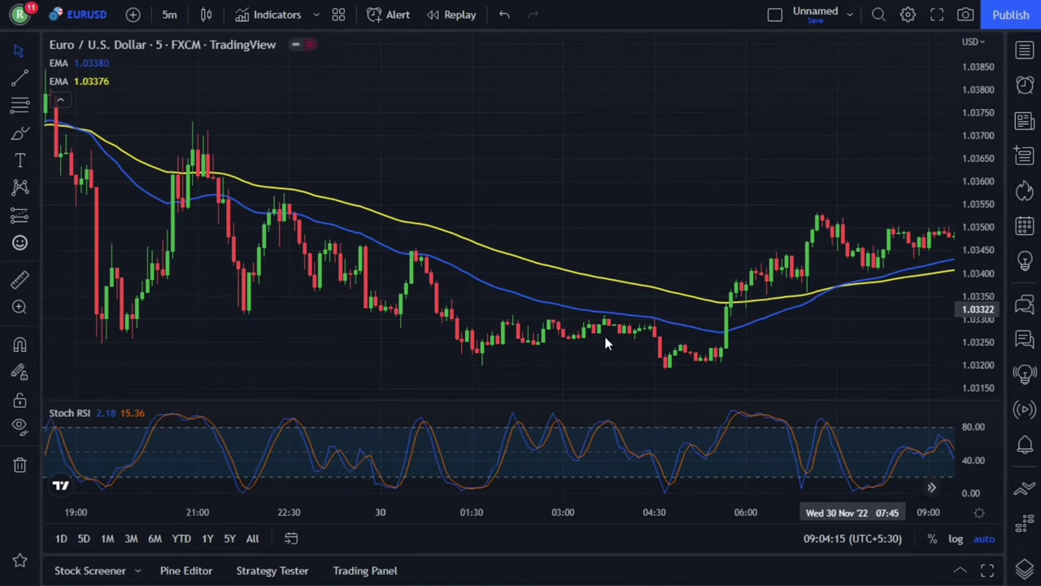
{"action": "left_click_drag", "start_coordinate": [323, 295], "coordinate": [728, 325]}
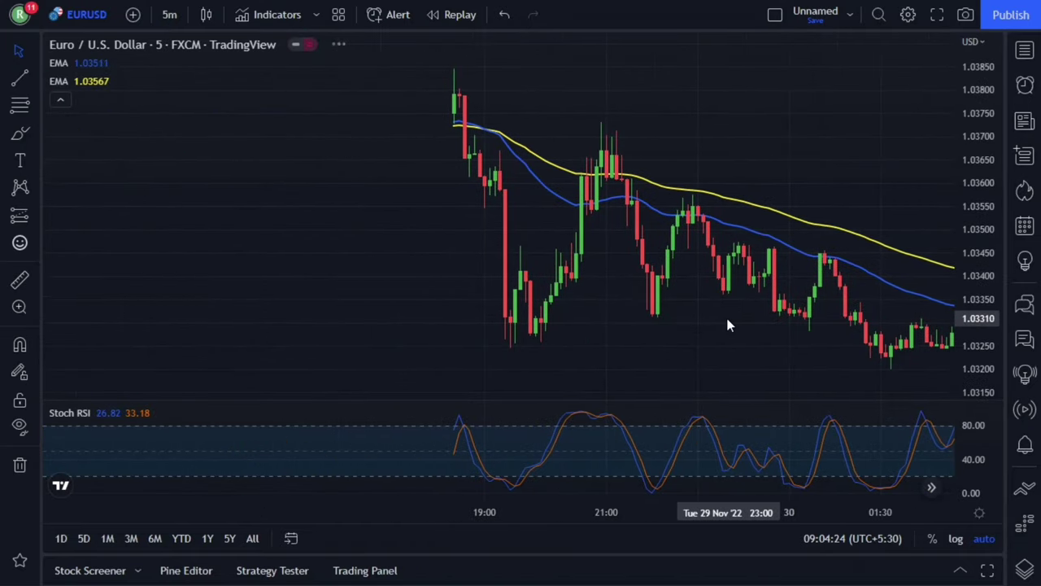
{"action": "scroll", "coordinate": [728, 325], "scroll_direction": "up", "scroll_amount": 5}
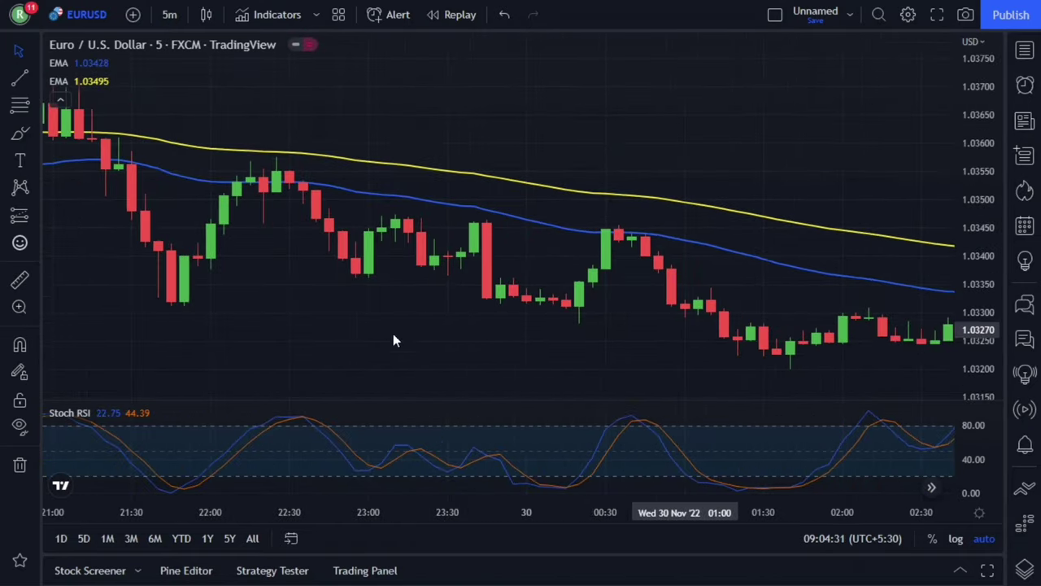
{"action": "left_click_drag", "start_coordinate": [705, 314], "coordinate": [848, 325]}
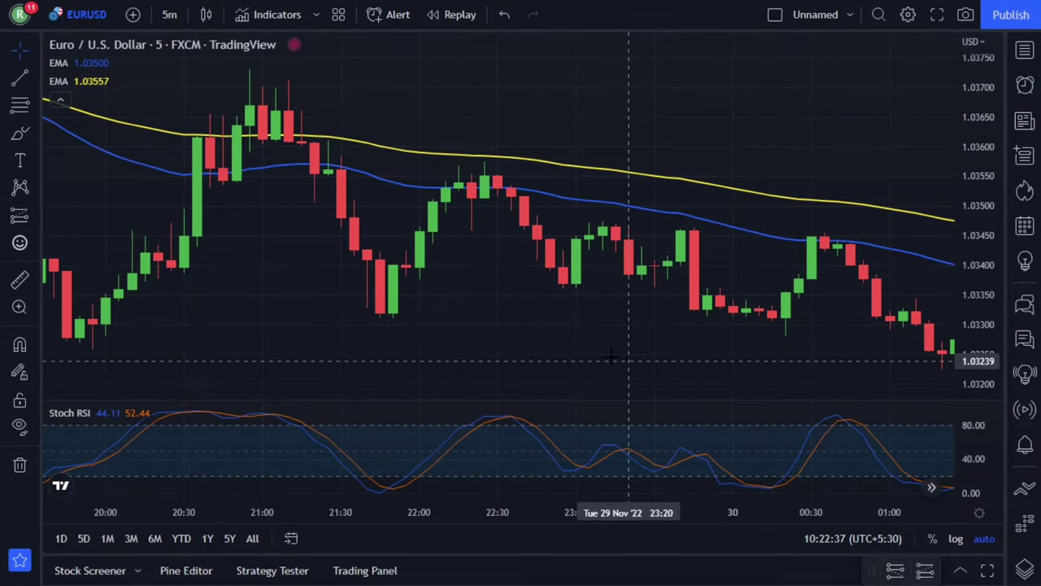
Step: Shift the chart slightly later to show about 22:00 to 03:00 on 29–30 Nov
{"action": "left_click_drag", "start_coordinate": [611, 355], "coordinate": [344, 320]}
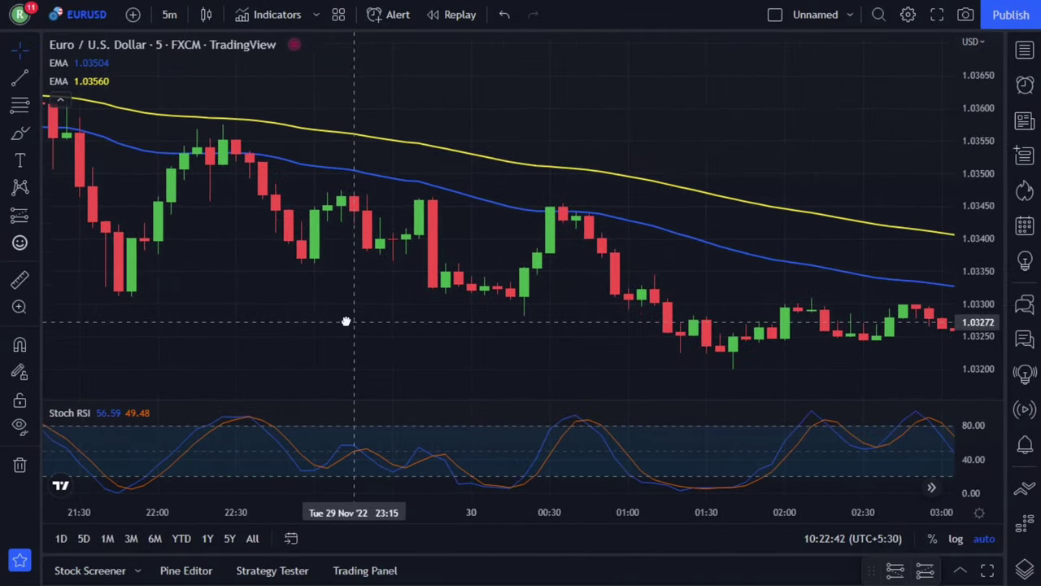
{"action": "scroll", "coordinate": [414, 328], "scroll_direction": "right", "scroll_amount": 5}
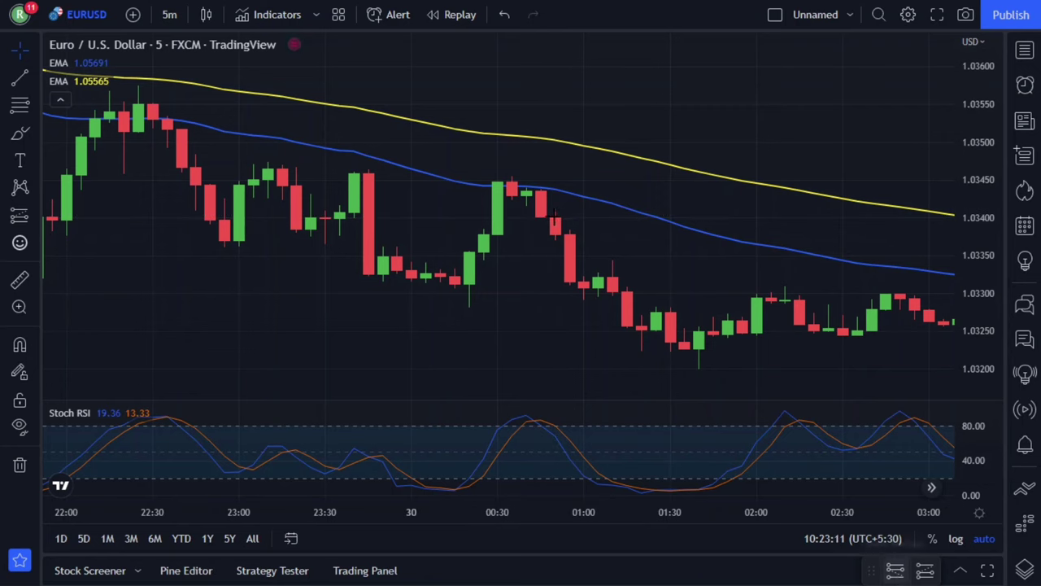
Step: Place a short position at the 00:50 candle with stop 1.03442 and target 1.03280
{"action": "left_click", "coordinate": [555, 220]}
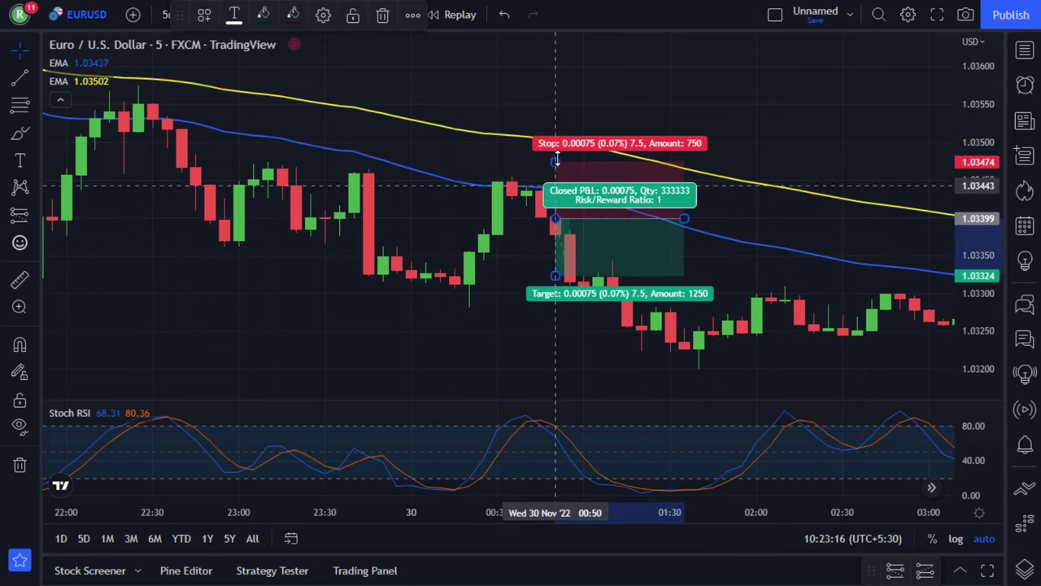
{"action": "left_click_drag", "start_coordinate": [556, 164], "coordinate": [557, 186]}
{"action": "left_click_drag", "start_coordinate": [555, 276], "coordinate": [556, 307]}
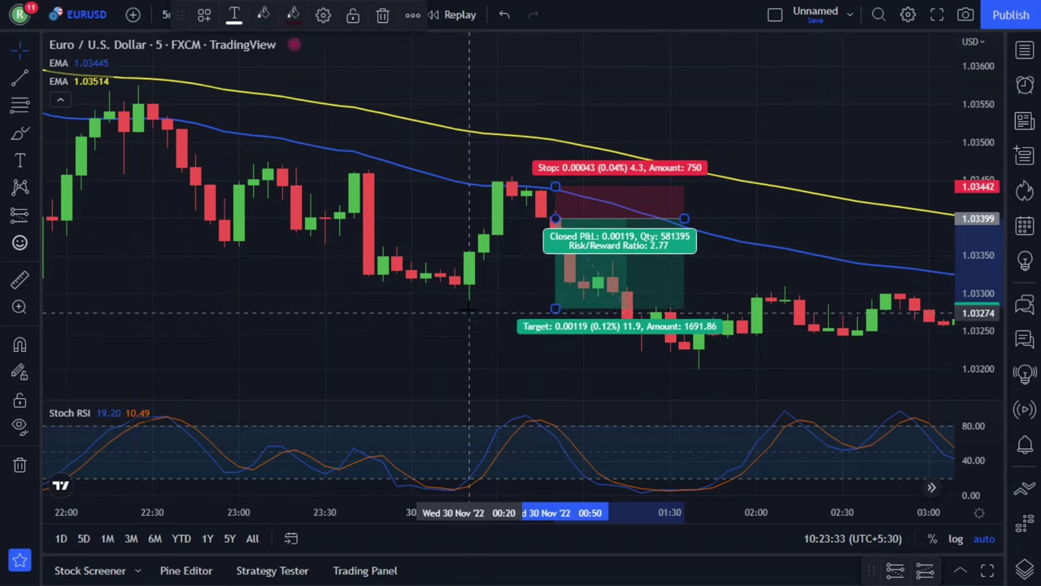
{"action": "left_click", "coordinate": [715, 285]}
{"action": "left_click_drag", "start_coordinate": [837, 365], "coordinate": [723, 366]}
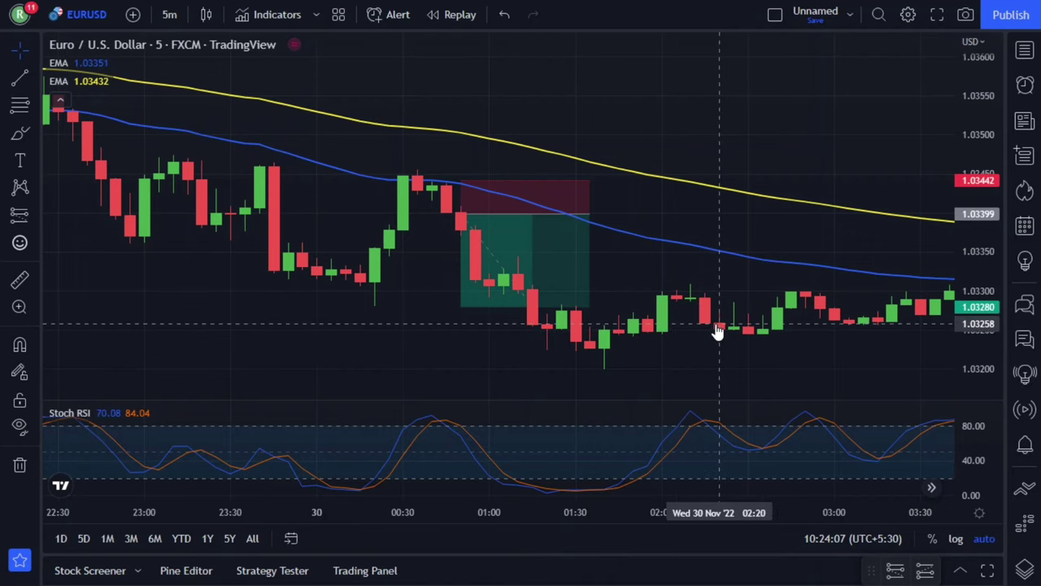
Step: Draw a second short position at 02:20, stop 1.03313, target about 1.03197, widened rightward
{"action": "left_click", "coordinate": [893, 571]}
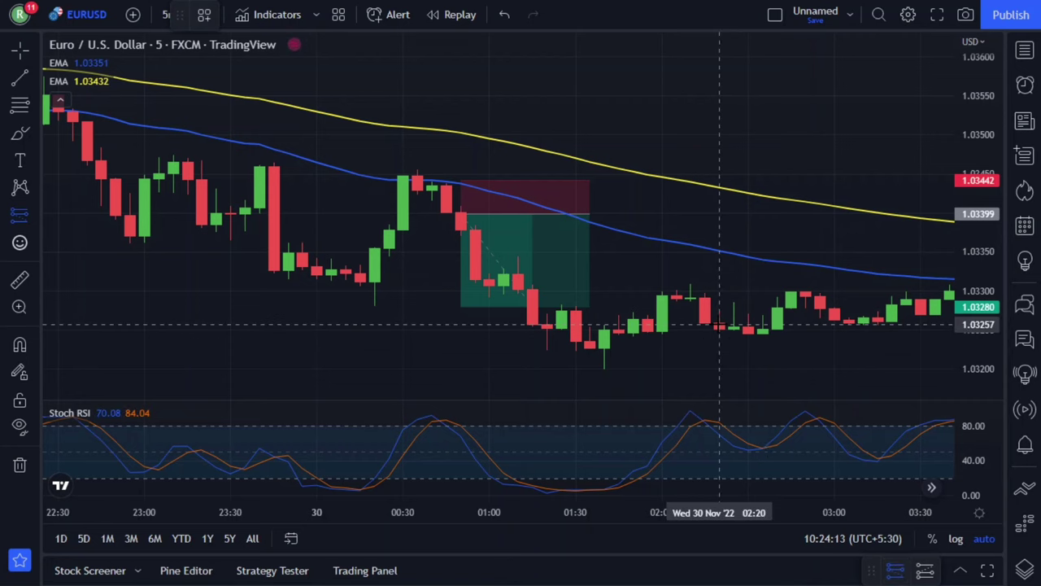
{"action": "left_click", "coordinate": [719, 324]}
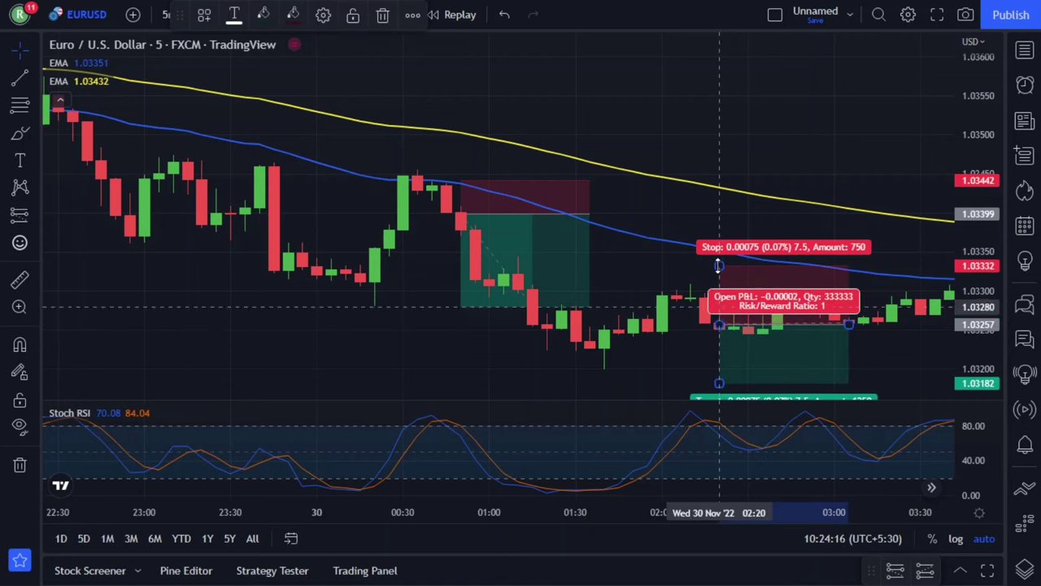
{"action": "left_click_drag", "start_coordinate": [719, 266], "coordinate": [719, 282]}
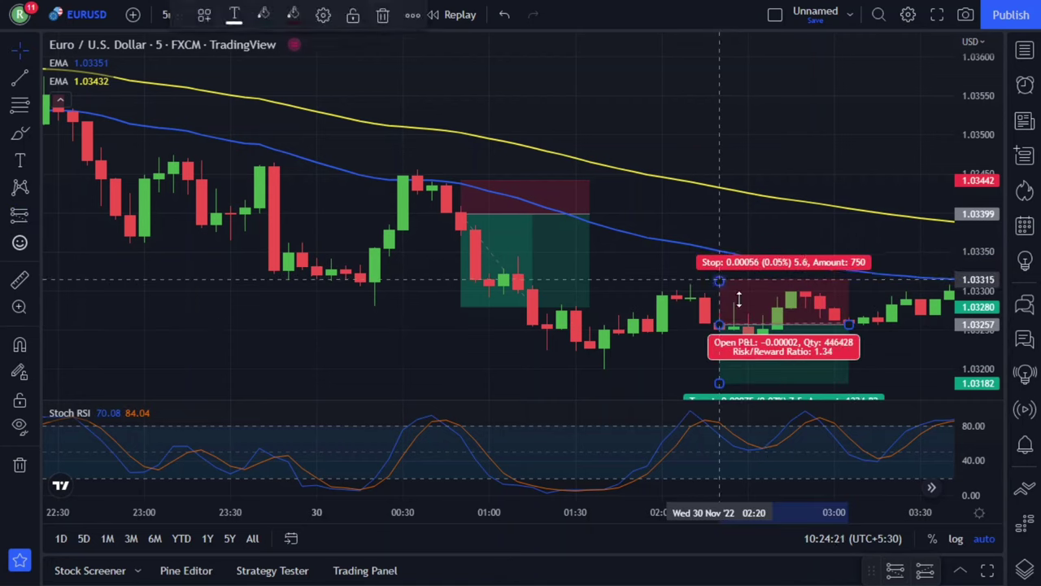
{"action": "left_click_drag", "start_coordinate": [717, 384], "coordinate": [714, 366]}
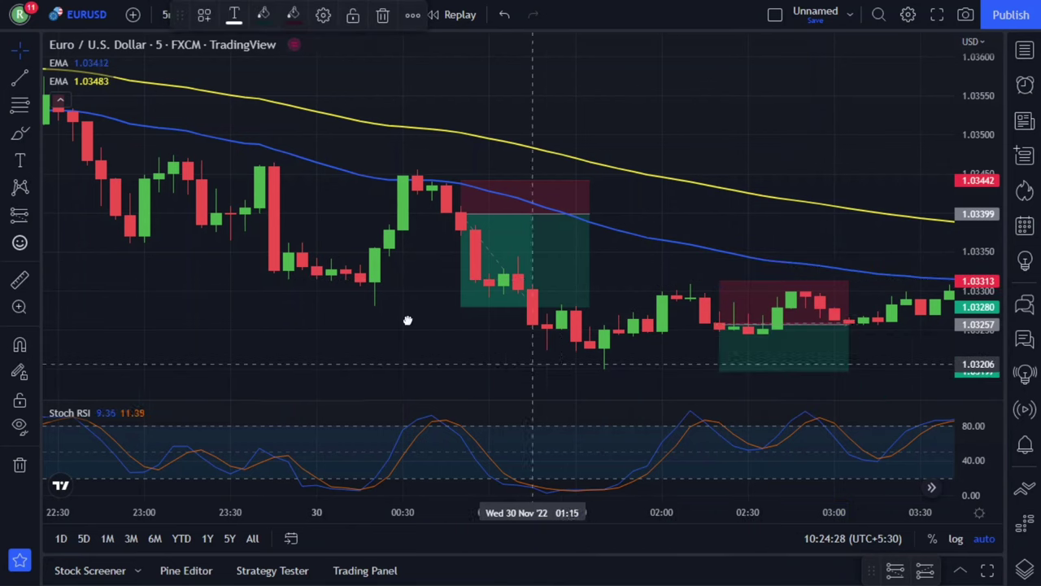
{"action": "left_click_drag", "start_coordinate": [409, 321], "coordinate": [150, 274]}
{"action": "left_click_drag", "start_coordinate": [576, 310], "coordinate": [850, 323]}
{"action": "left_click_drag", "start_coordinate": [816, 373], "coordinate": [271, 387]}
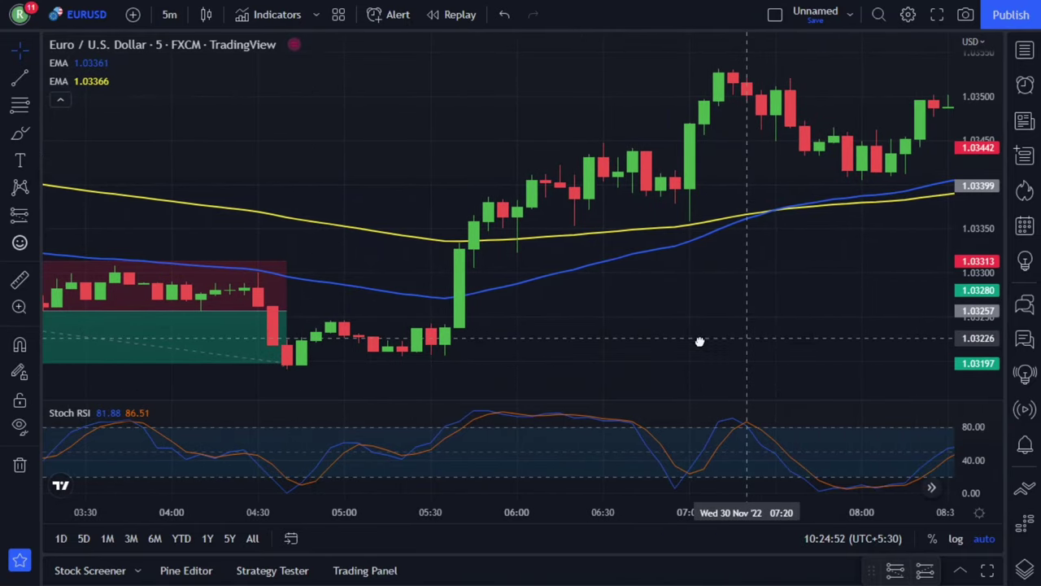
Step: Pan ahead to 1 Dec and place a long position on the 07:55 candle
{"action": "left_click_drag", "start_coordinate": [604, 357], "coordinate": [455, 360]}
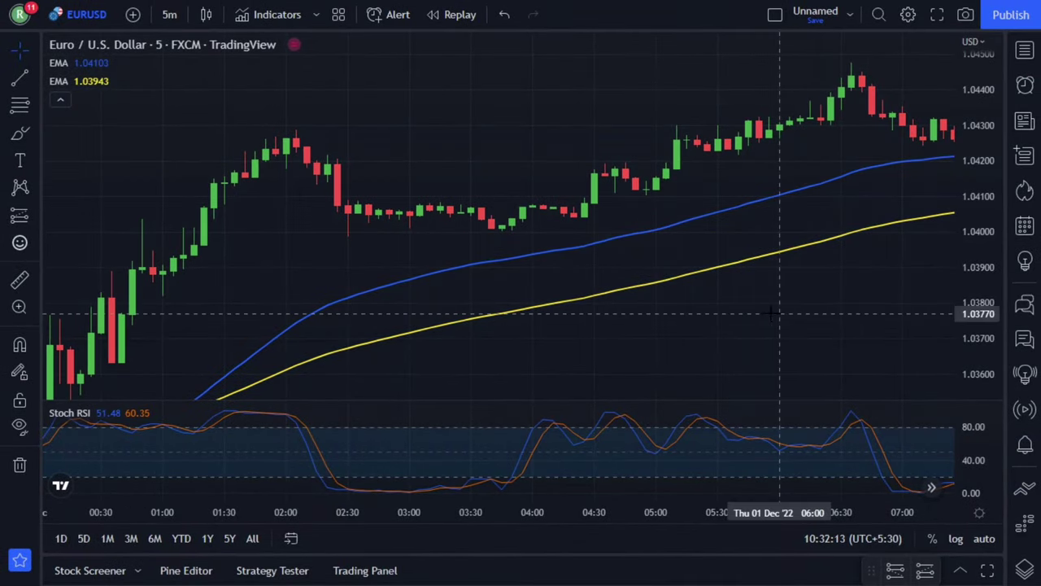
{"action": "left_click_drag", "start_coordinate": [771, 313], "coordinate": [388, 345]}
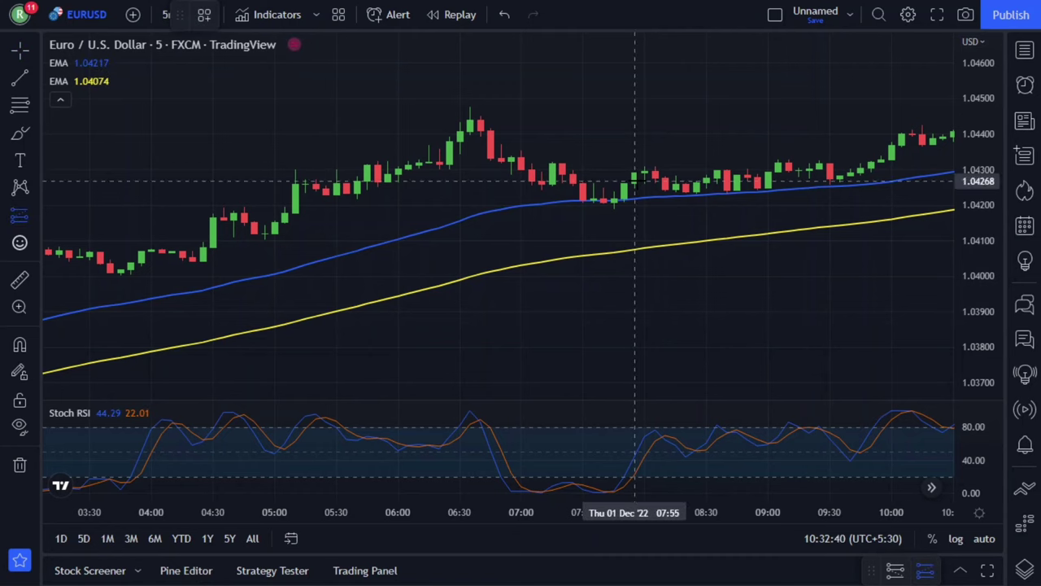
{"action": "left_click", "coordinate": [634, 182]}
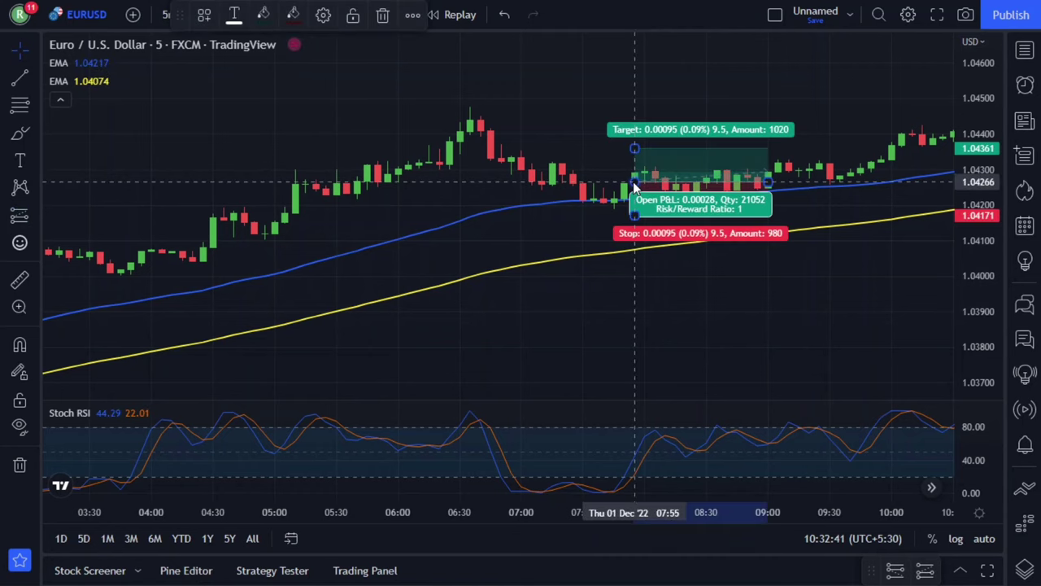